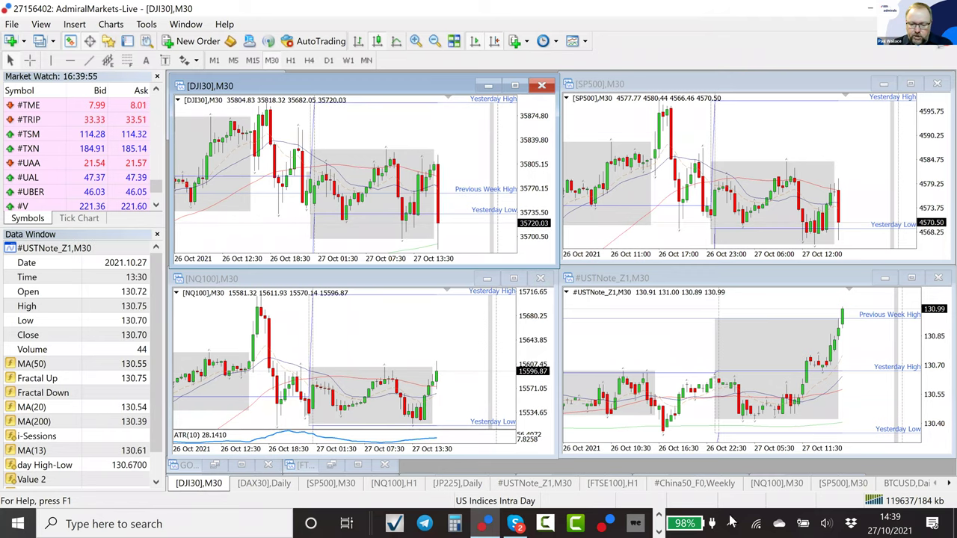
Switch to Edge and bring up the Admiral Markets premium analytics dashboard for the DJI30 index
left_click(658, 516)
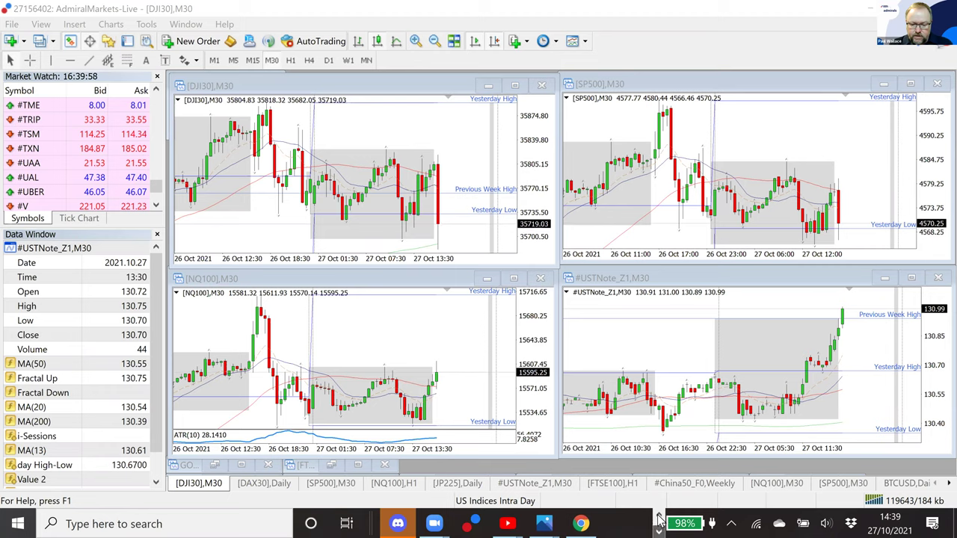
left_click(659, 518)
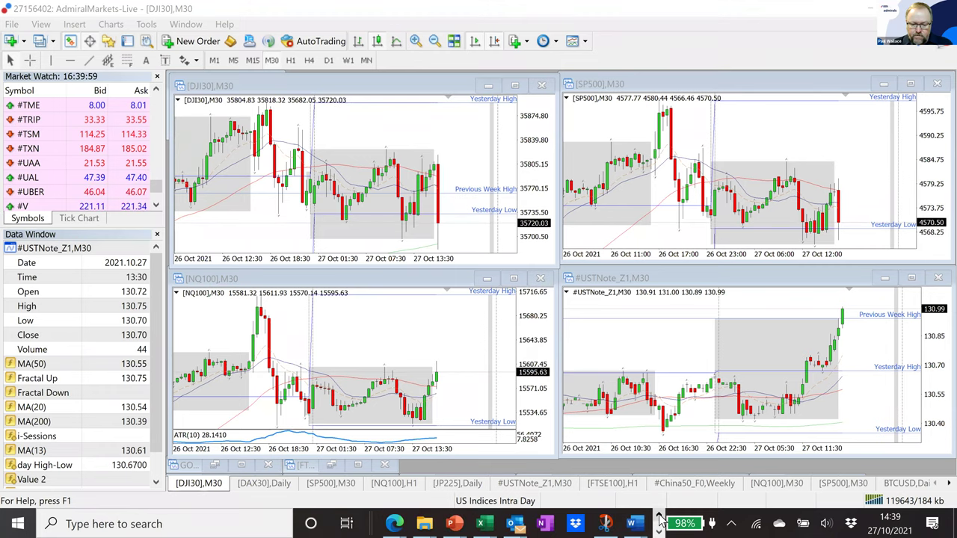
left_click(395, 522)
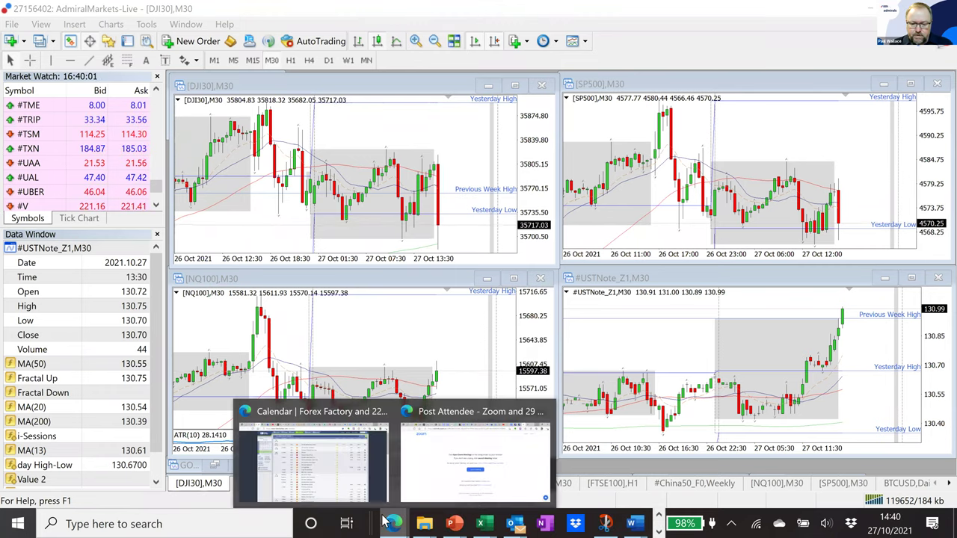
left_click(418, 447)
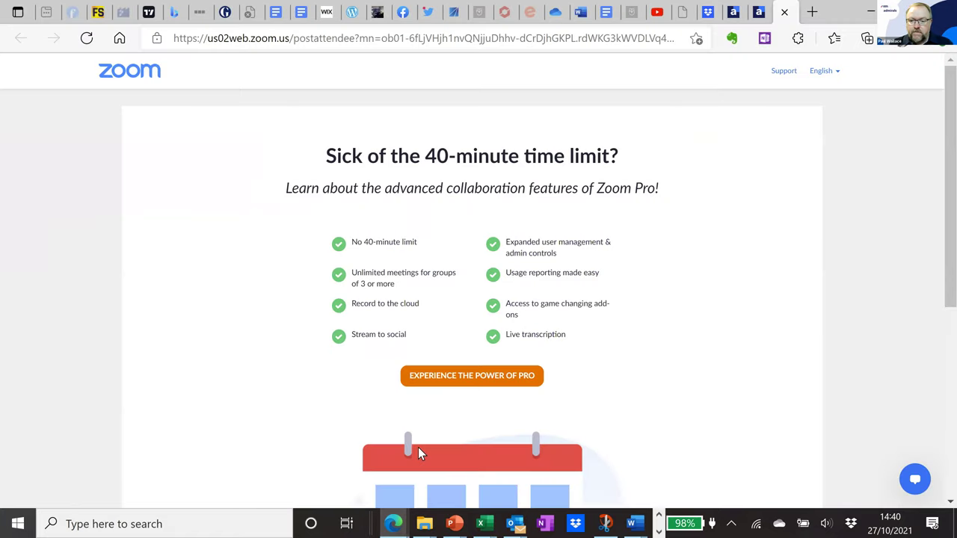
left_click(759, 12)
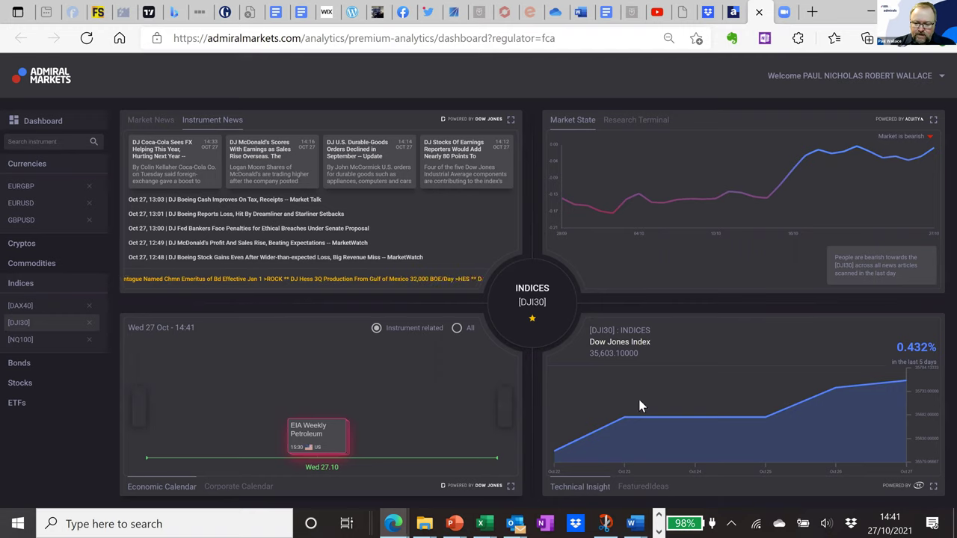
Switch back to MetaTrader and underline the US Indices Intra Day profile name and the SP500 chart title with the annotation pen
left_click(659, 531)
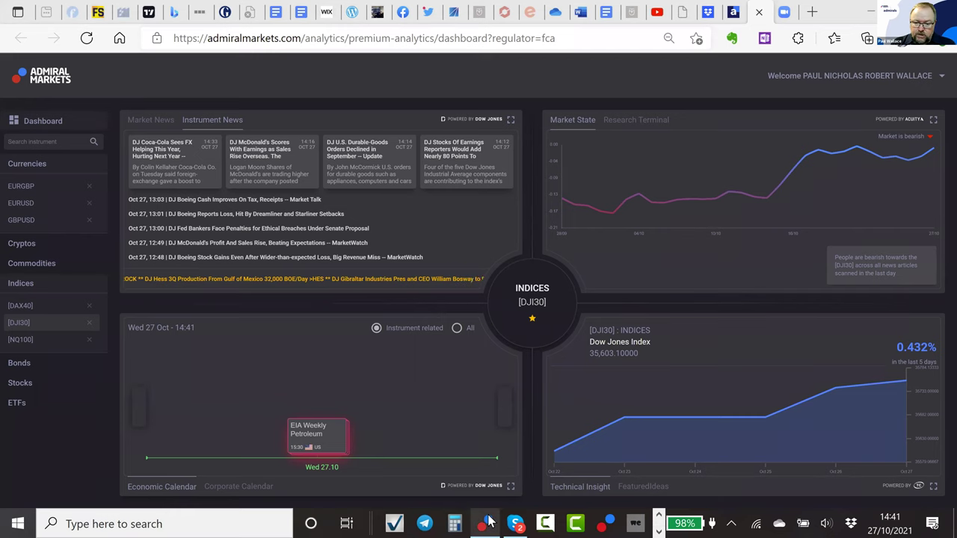
key("alt+Tab")
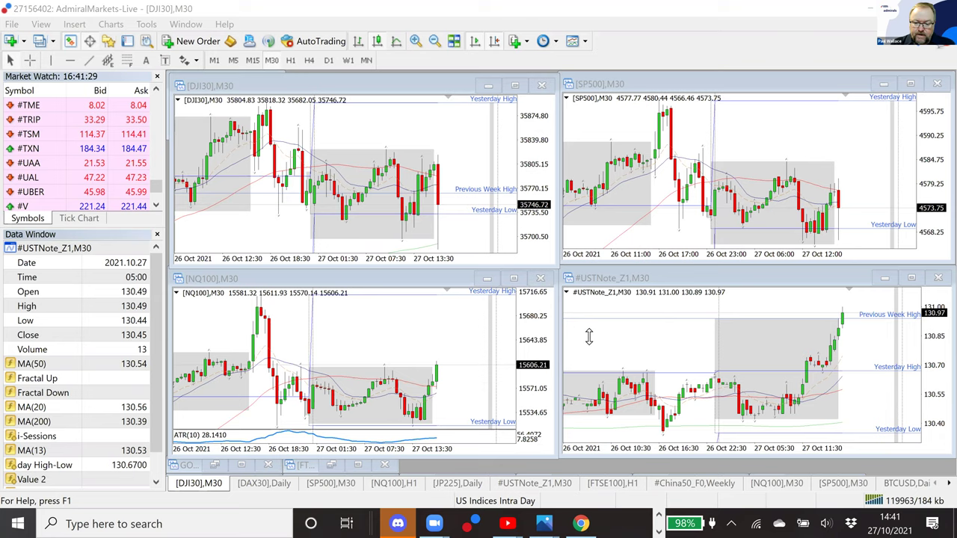
left_click_drag(549, 494, 454, 500)
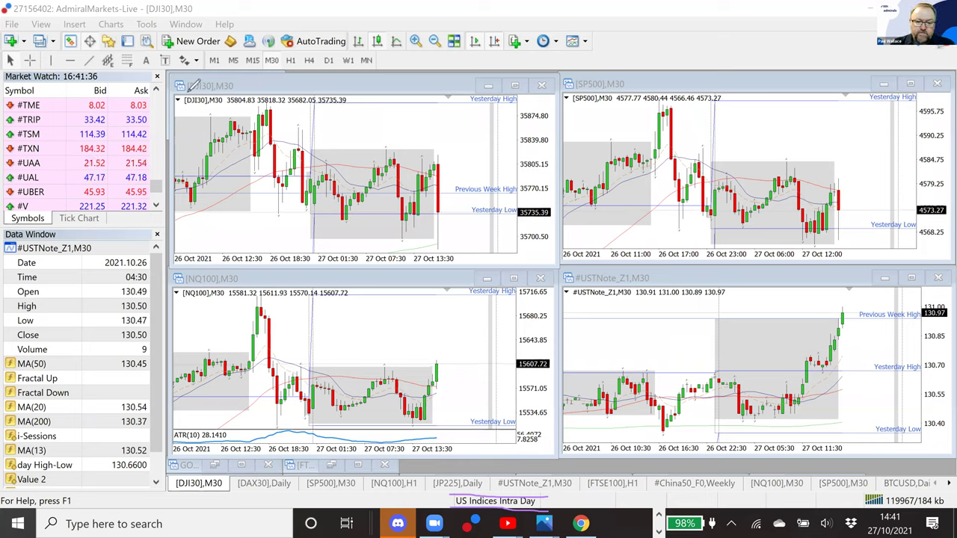
left_click_drag(625, 89, 576, 89)
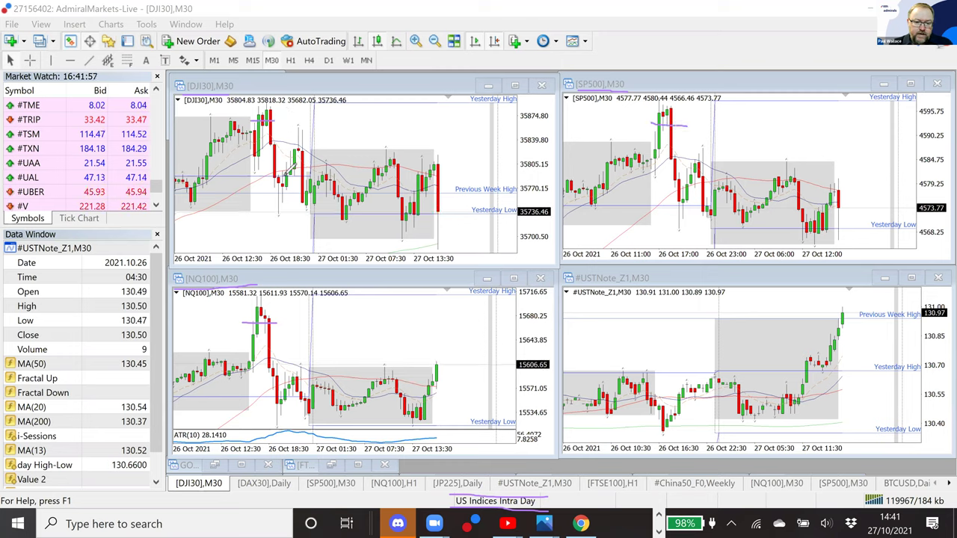
Mark the SP500 sell-off and the latest candles' extremes on the DJI30, SP500 and NQ100 charts, and erase all annotations
left_click_drag(672, 122, 692, 227)
left_click_drag(433, 156, 460, 156)
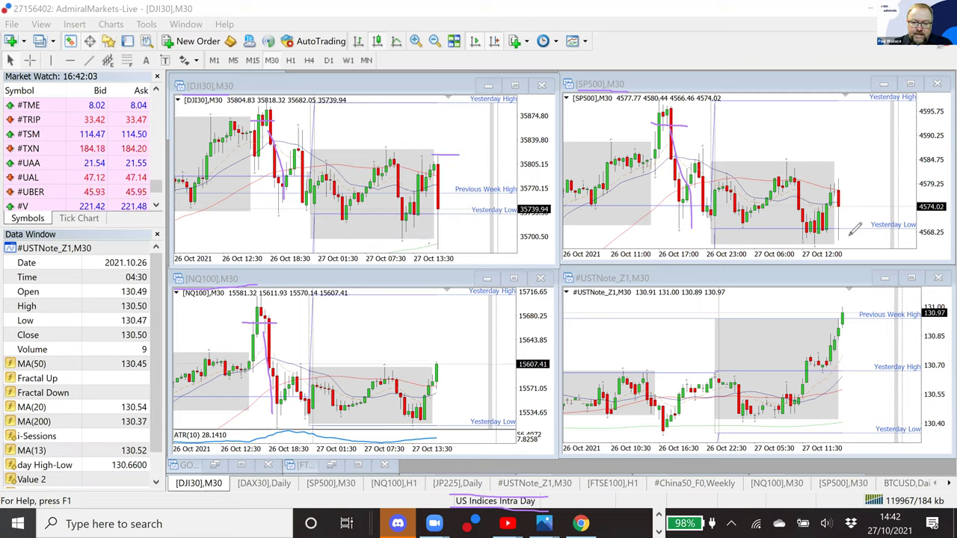
left_click_drag(828, 238, 846, 238)
left_click_drag(834, 181, 852, 181)
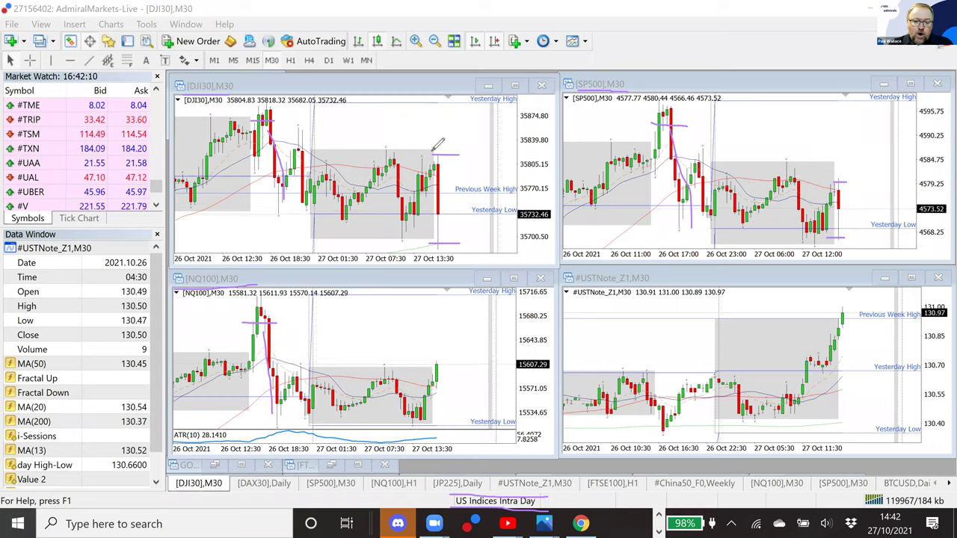
left_click_drag(432, 391, 454, 391)
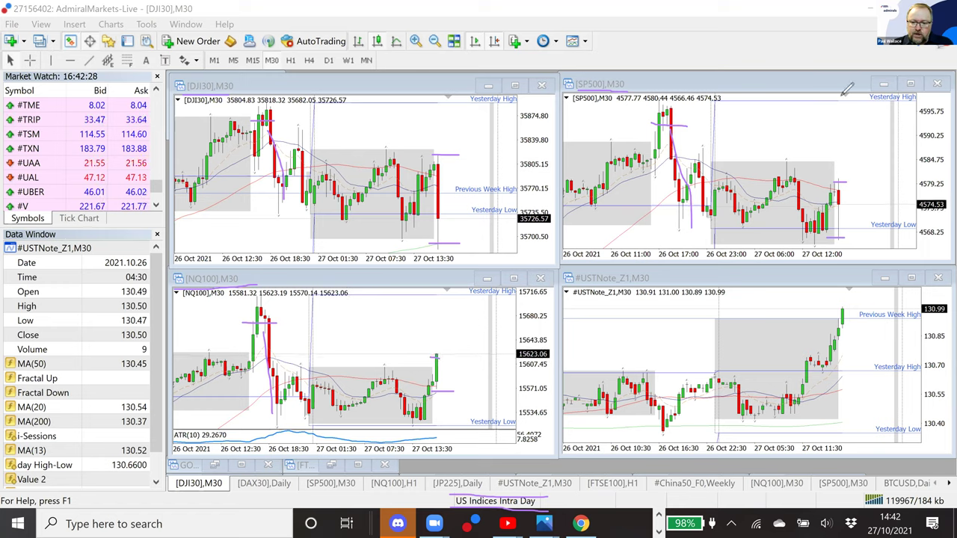
key("e")
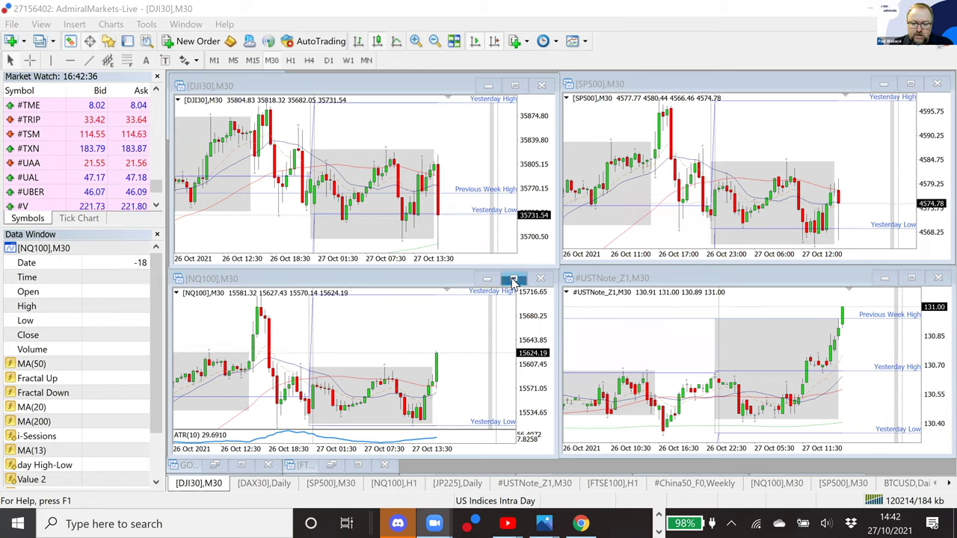
Maximize the SP500 chart and check it on the M5 timeframe before returning it to M30
left_click(922, 85)
double_click(833, 85)
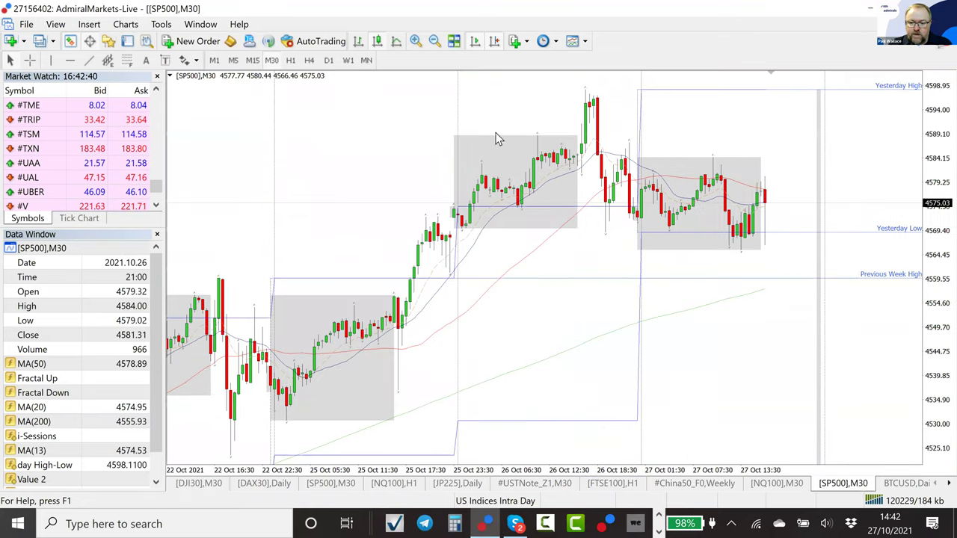
left_click(233, 61)
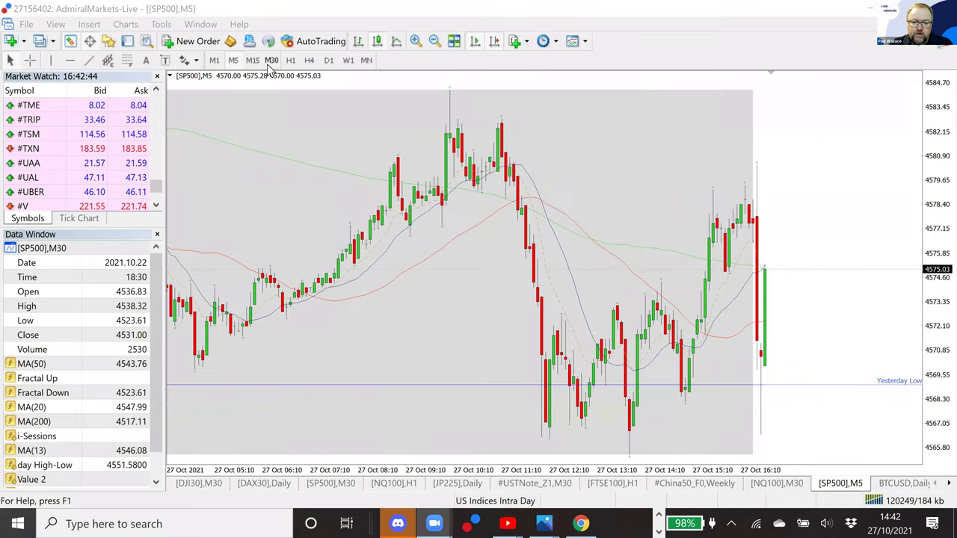
left_click(271, 62)
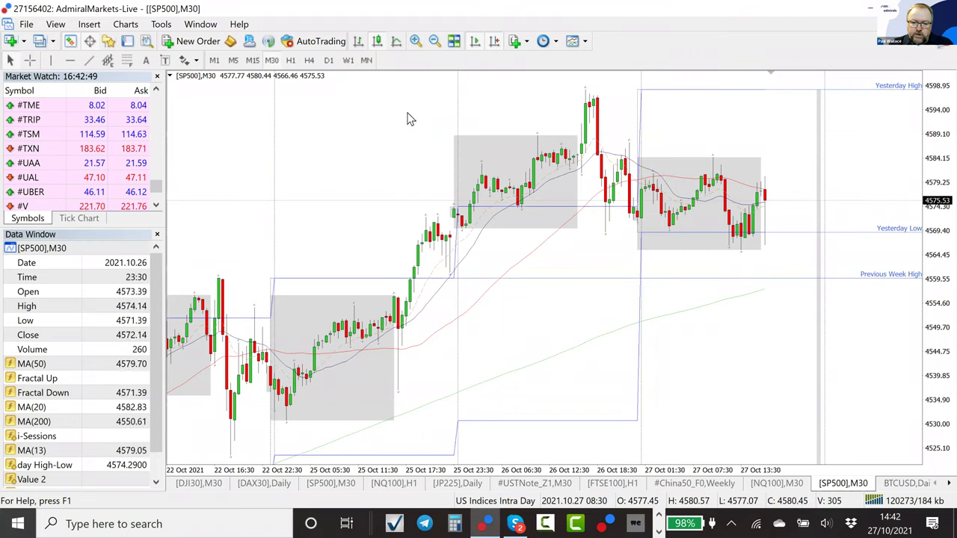
Review the list of indicators applied to the SP500 chart, moving it clear of the candles, and close it
right_click(340, 129)
left_click(390, 202)
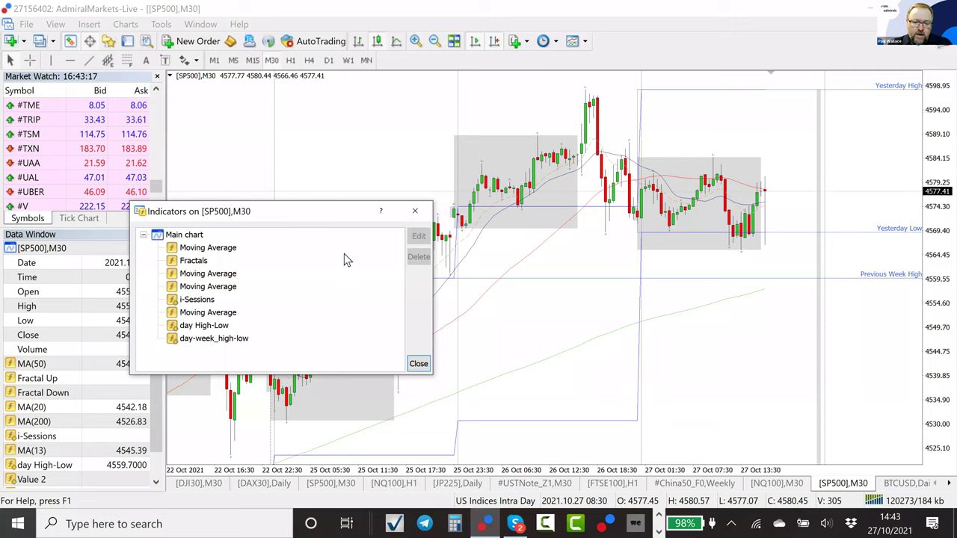
left_click_drag(344, 211, 768, 288)
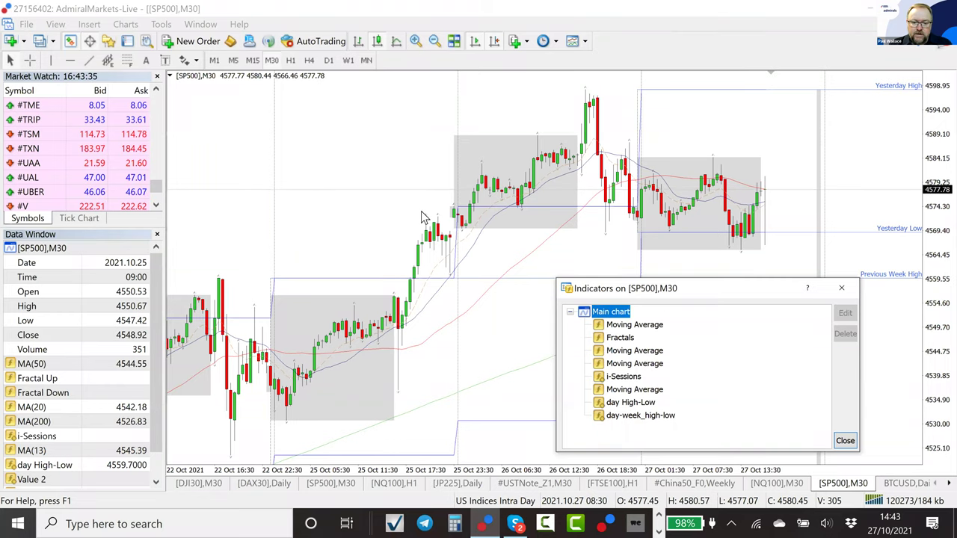
left_click(846, 440)
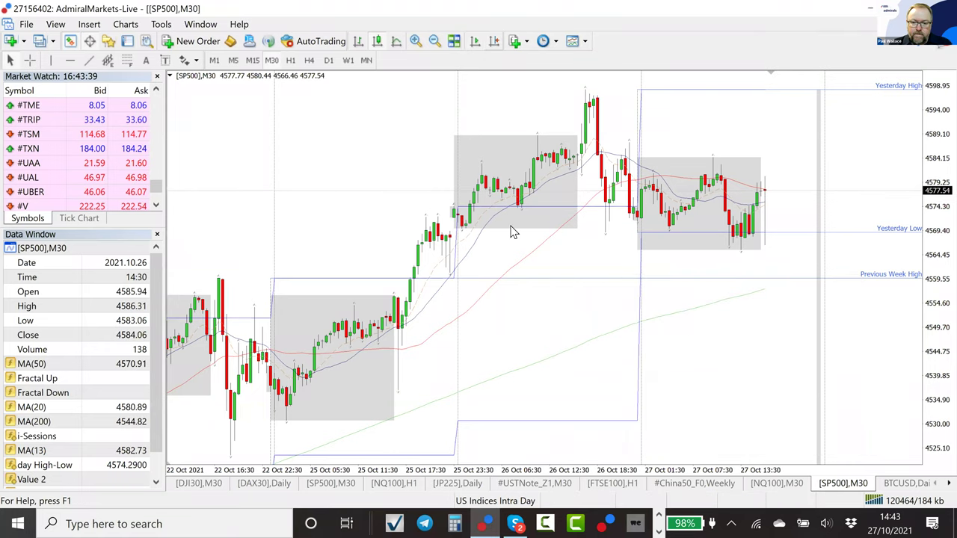
Set the SP500 chart to the M15 timeframe and turn on auto scroll to show the latest candles
scroll(407, 270, "up", 3)
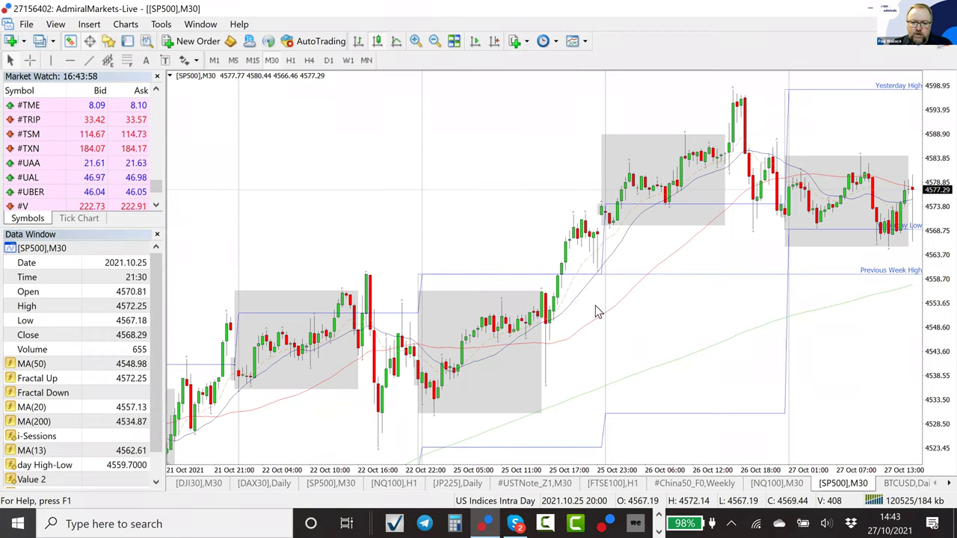
scroll(448, 318, "down", 3)
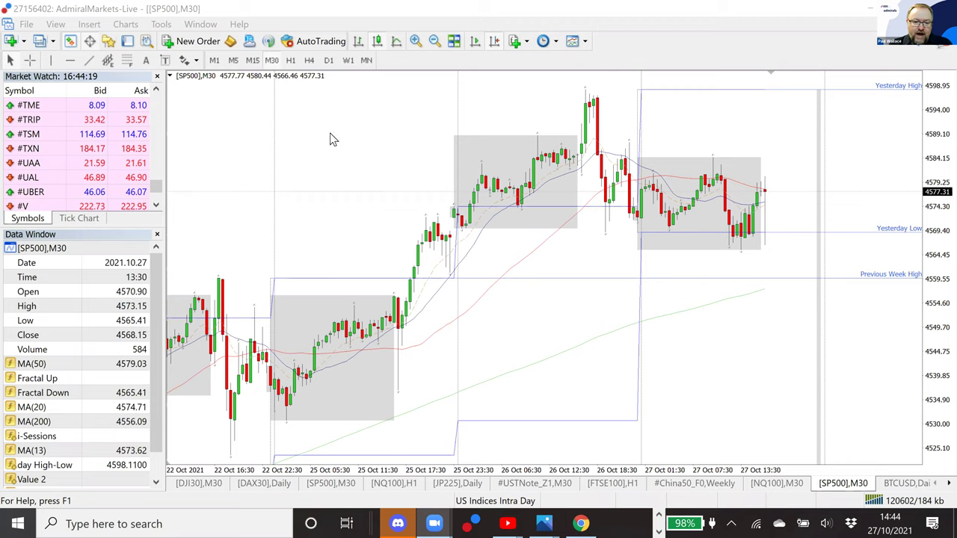
left_click(251, 60)
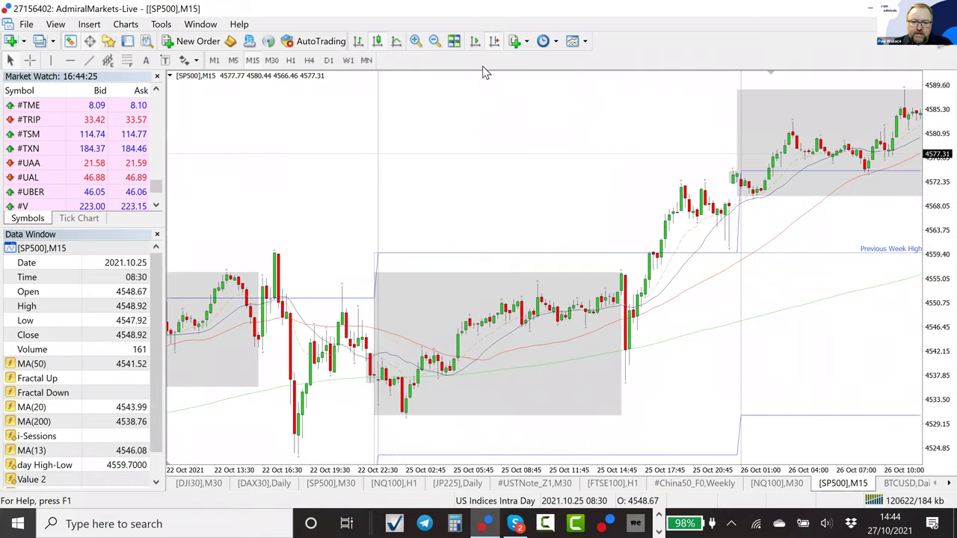
left_click(476, 42)
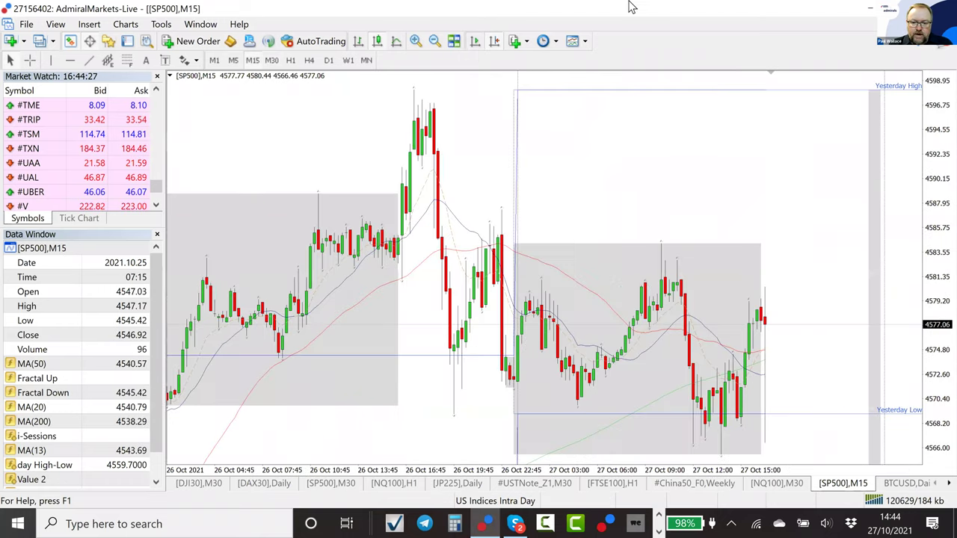
Set the SP500 chart to the M1 timeframe and compress its price scale to fit the whole shaded session box
left_click(234, 61)
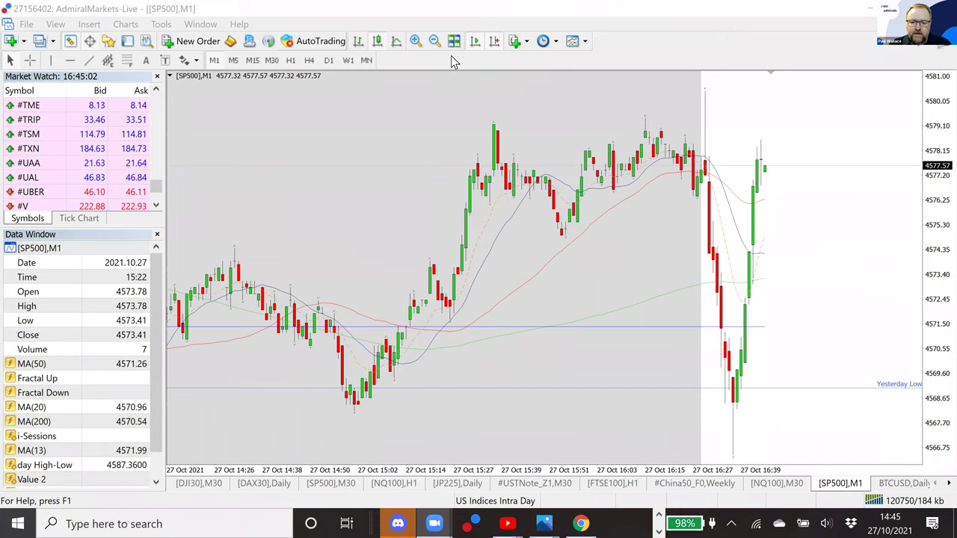
key("minus")
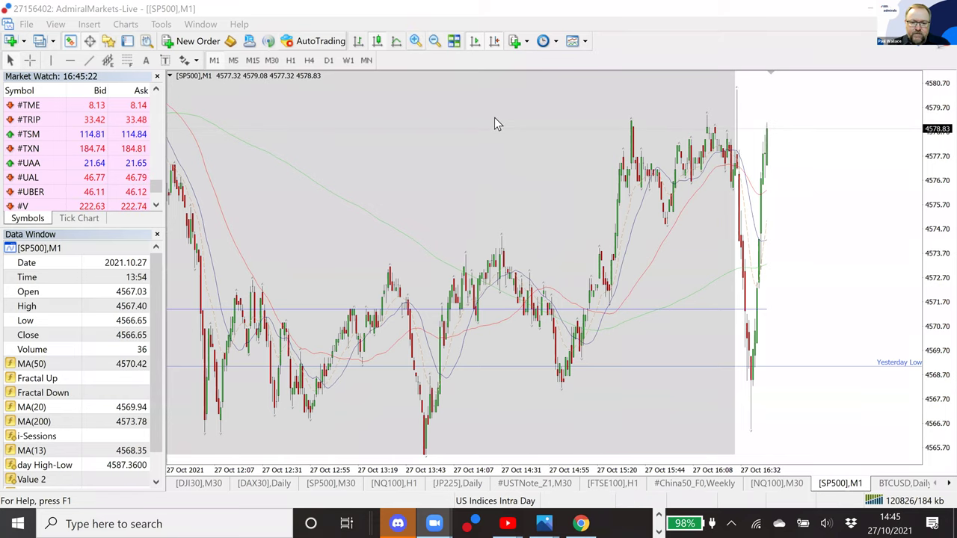
key("plus")
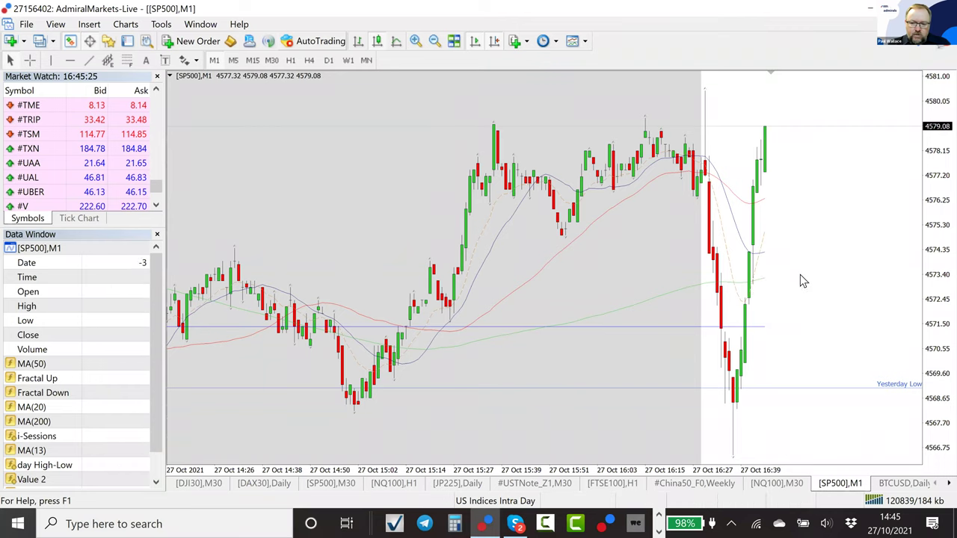
left_click_drag(939, 224, 940, 303)
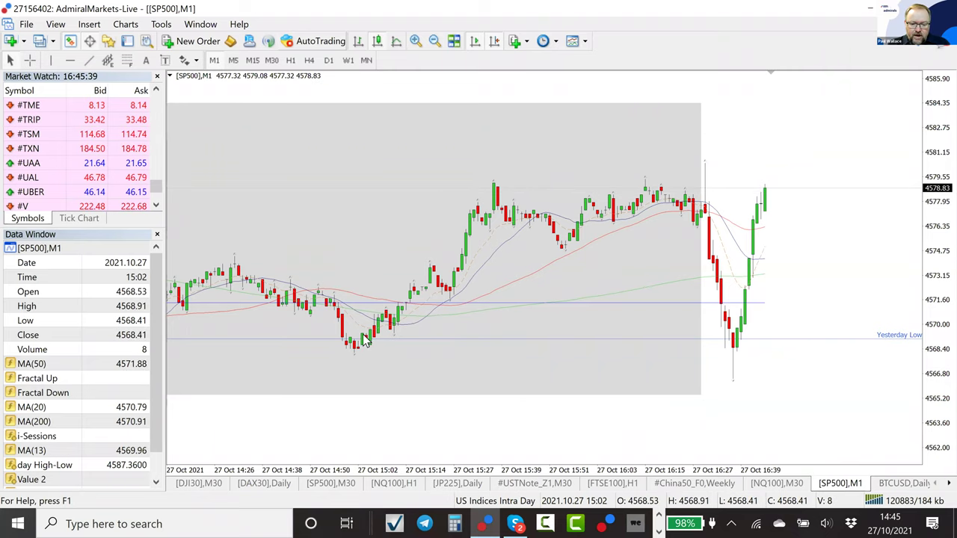
Restore the SP500 chart to the tiled layout and maximize the DJI30 chart
mouse_move(365, 340)
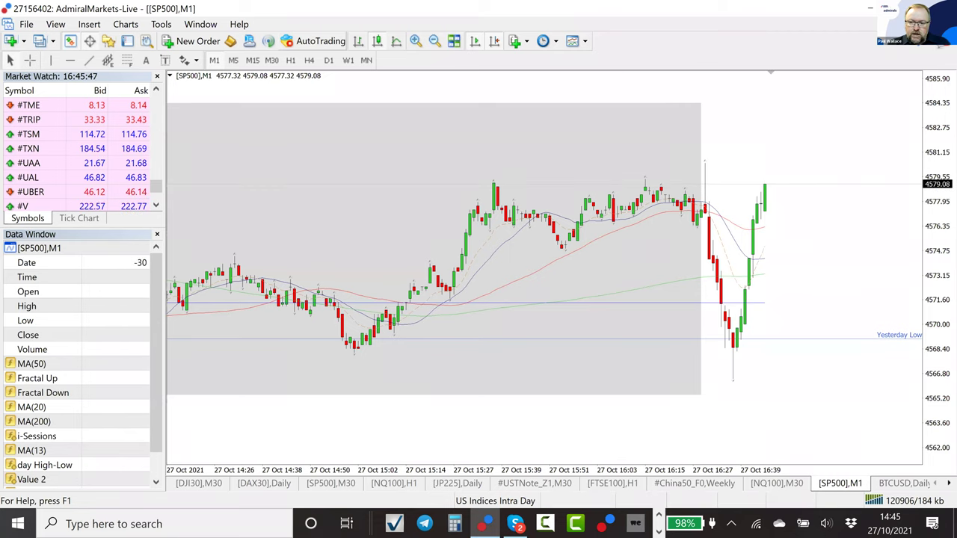
key("alt+r")
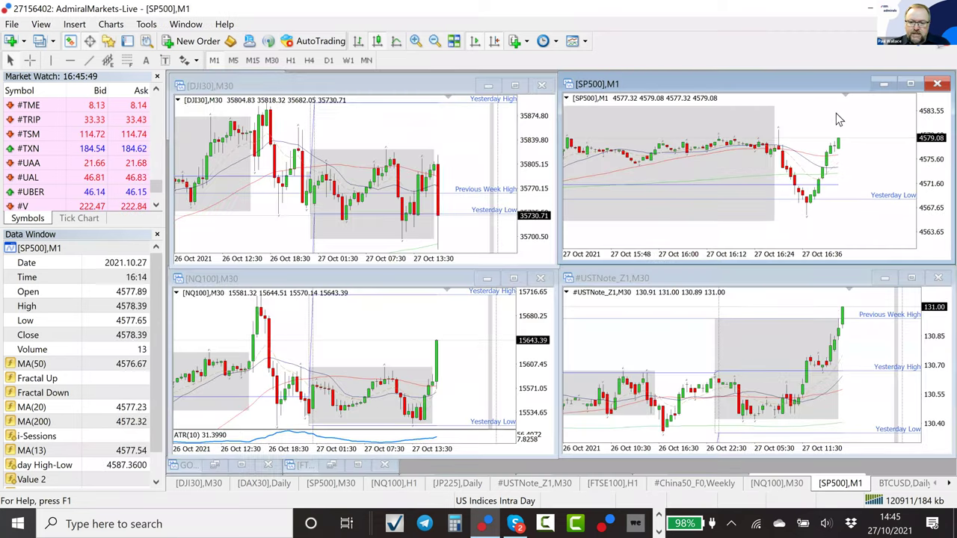
left_click(516, 88)
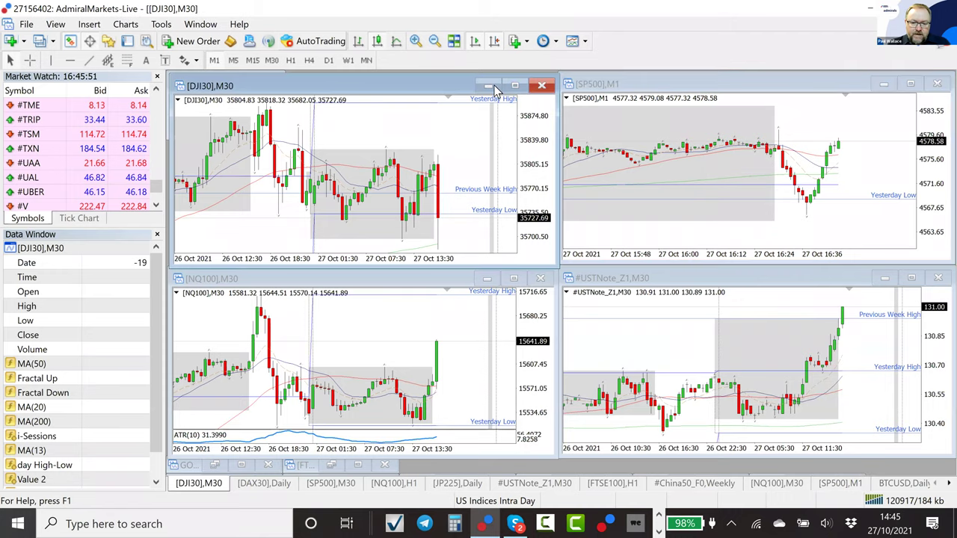
Set the DJI30 chart to the M1 timeframe and compress its price scale
left_click(261, 64)
left_click(233, 60)
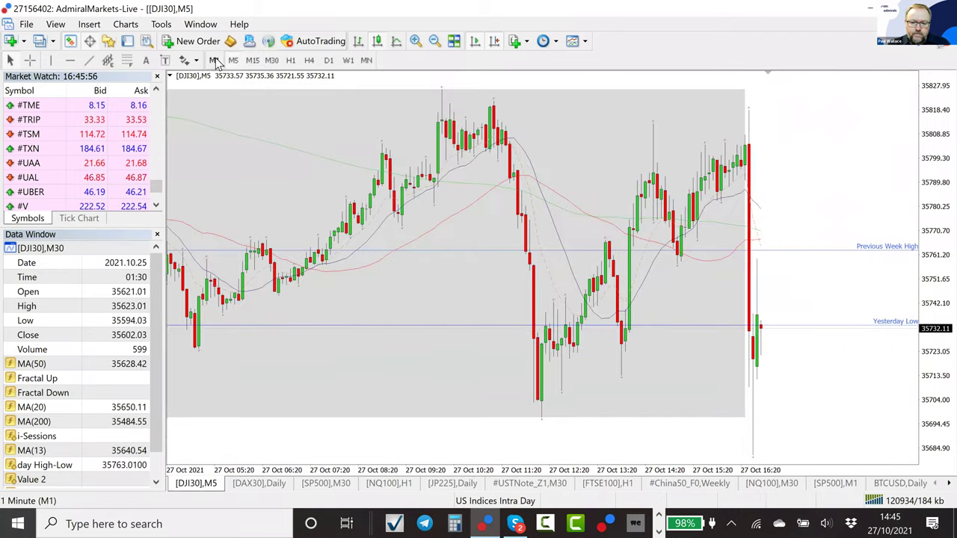
left_click(213, 60)
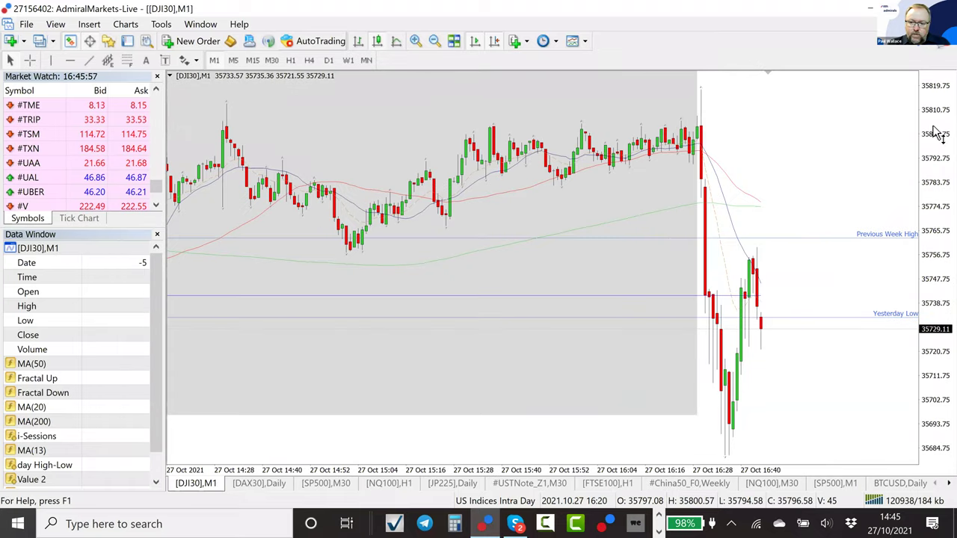
left_click_drag(935, 132, 940, 217)
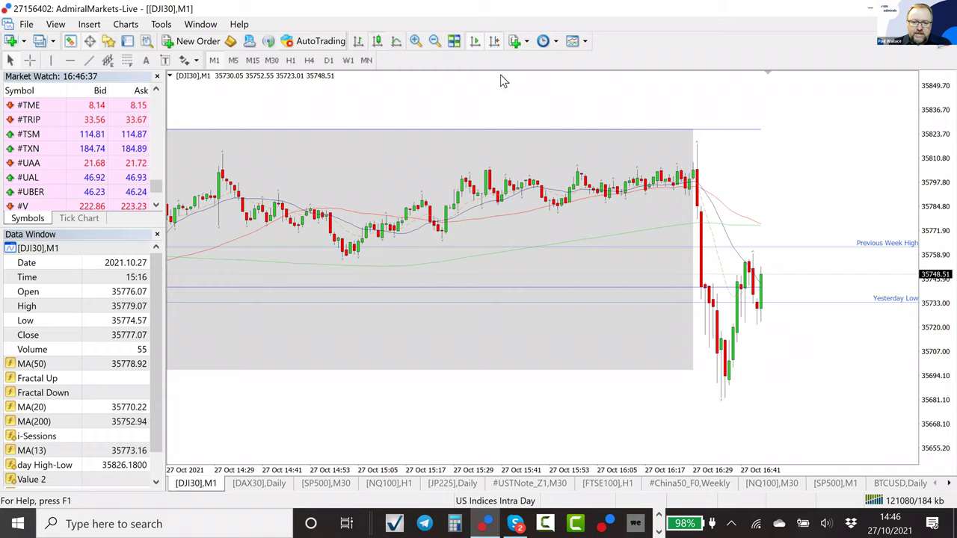
Turn off chart shift on the DJI30 M1 chart and look back at the price action around midday on 27 Oct
left_click(496, 42)
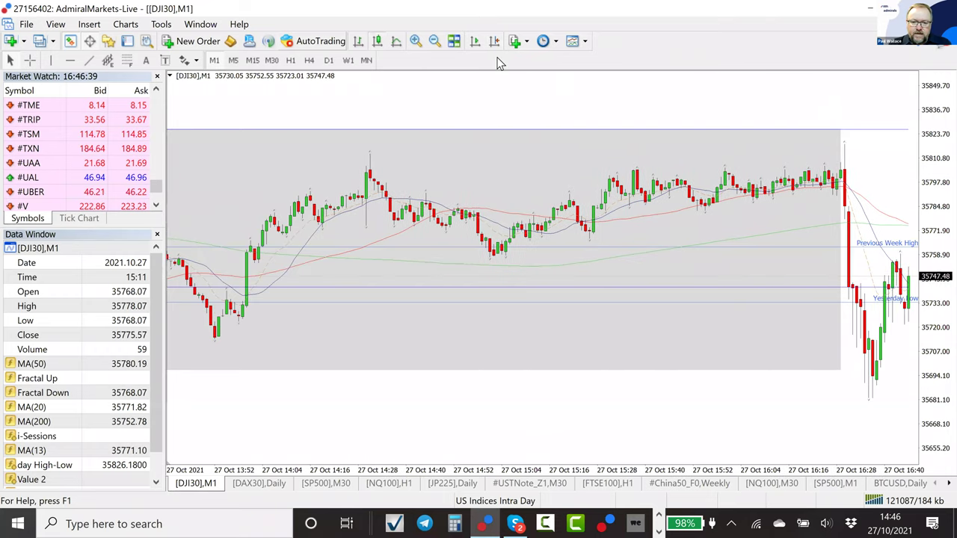
scroll(492, 197, "down", 10)
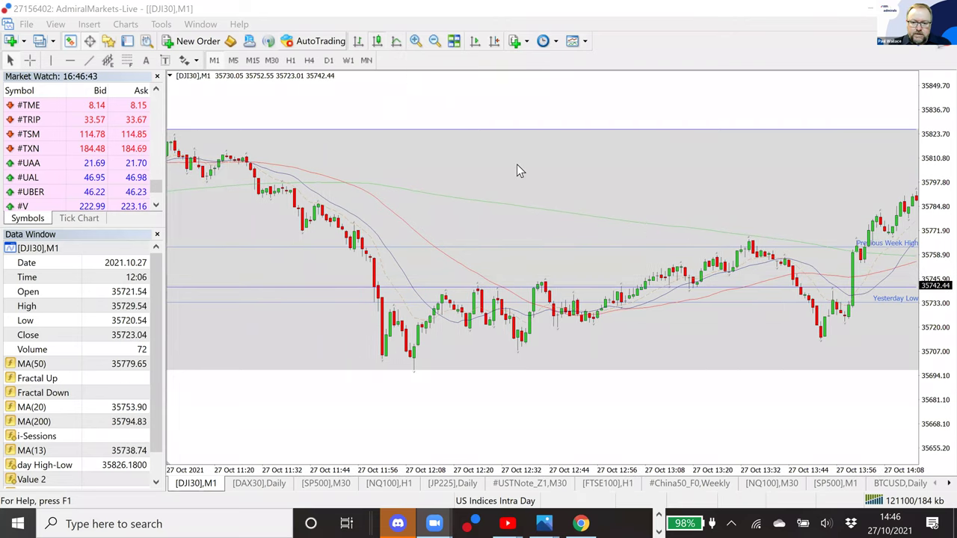
Zoom out the DJI30 M1 chart and examine the price action back through 27 Oct to the 26 Oct afternoon session
left_click(435, 40)
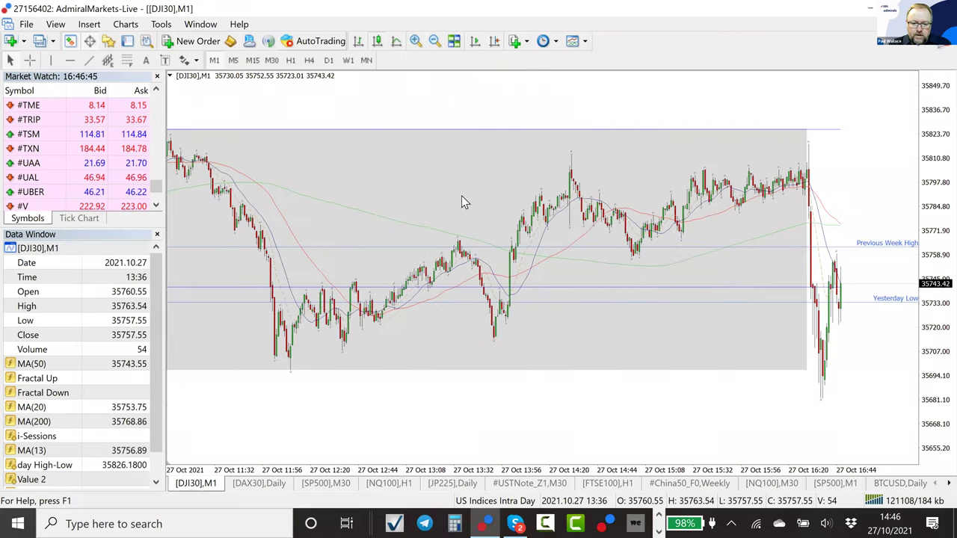
scroll(461, 195, "up", 3)
scroll(462, 196, "down", 8)
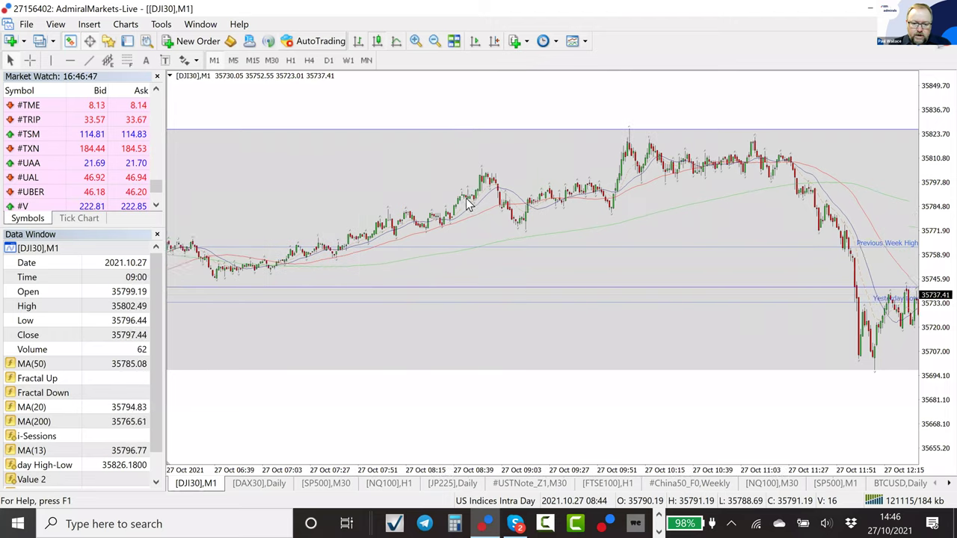
scroll(584, 226, "down", 8)
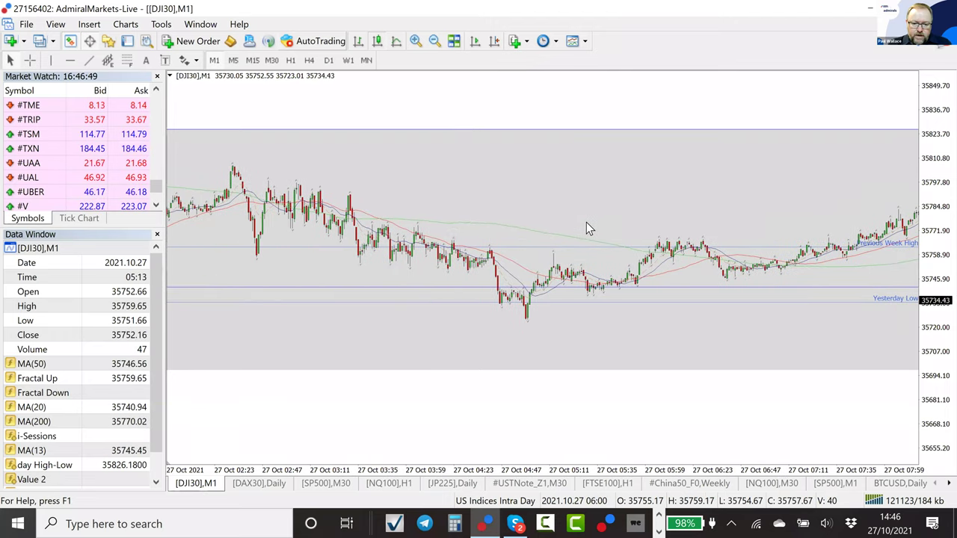
scroll(588, 222, "down", 10)
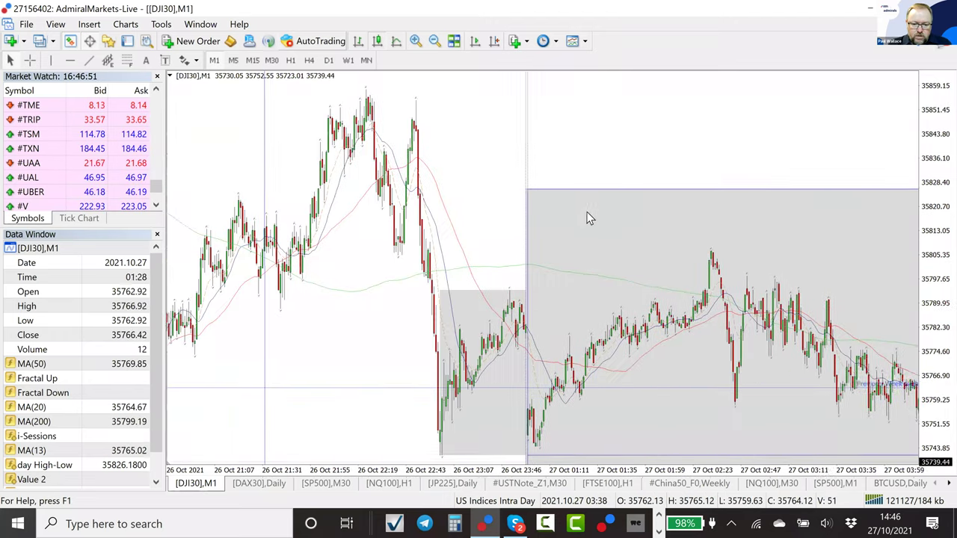
scroll(597, 215, "down", 5)
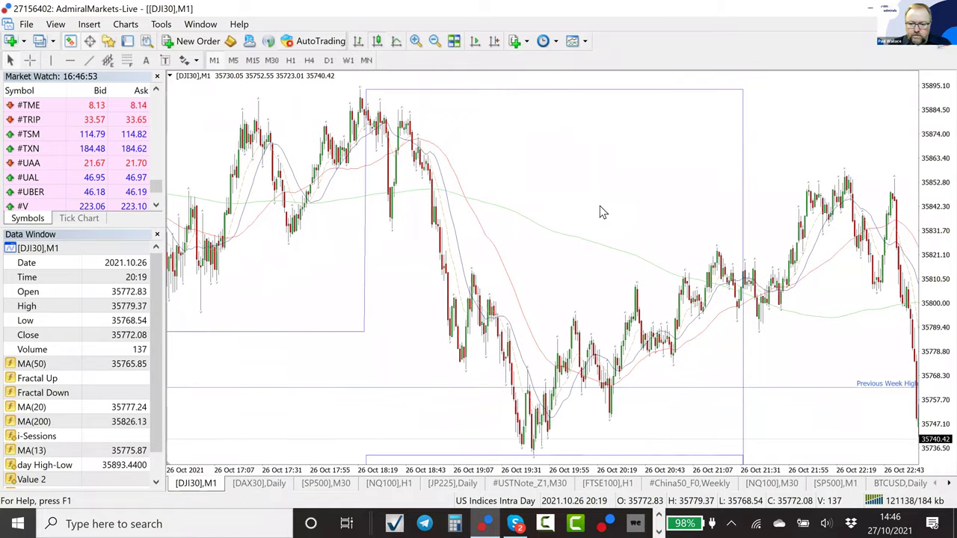
scroll(602, 215, "up", 3)
scroll(604, 215, "down", 4)
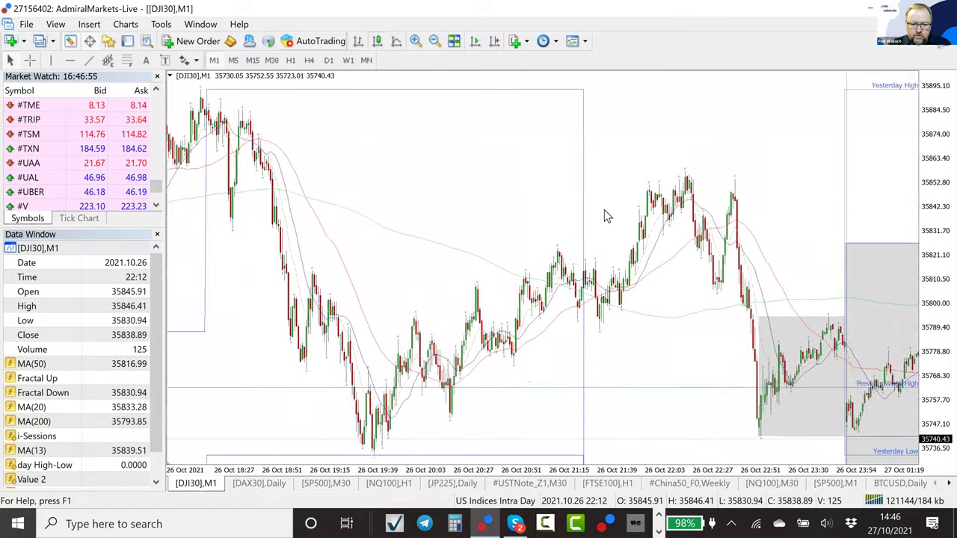
scroll(607, 215, "down", 6)
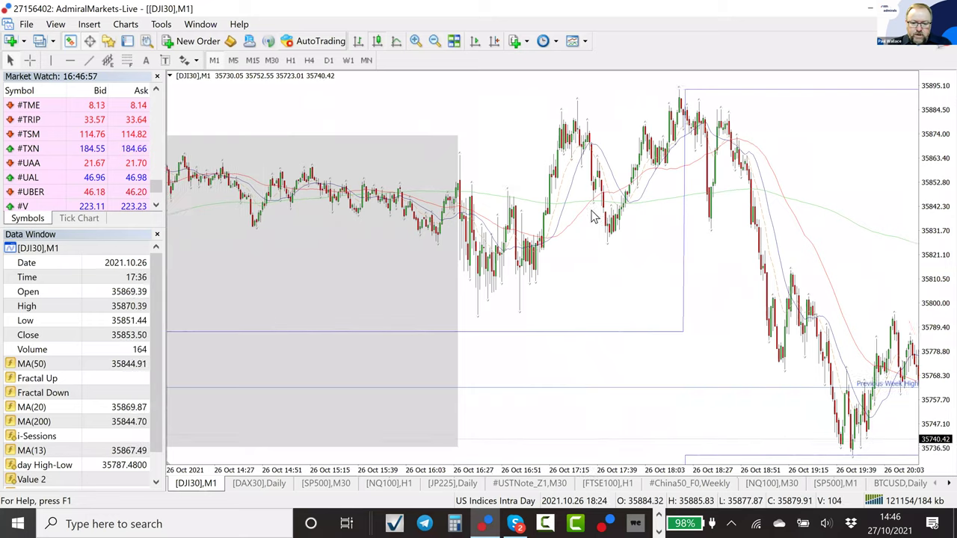
Outline the DJI30 range just after the 26 Oct 16:30 open with a freehand box, up to about 17:10
key("plus")
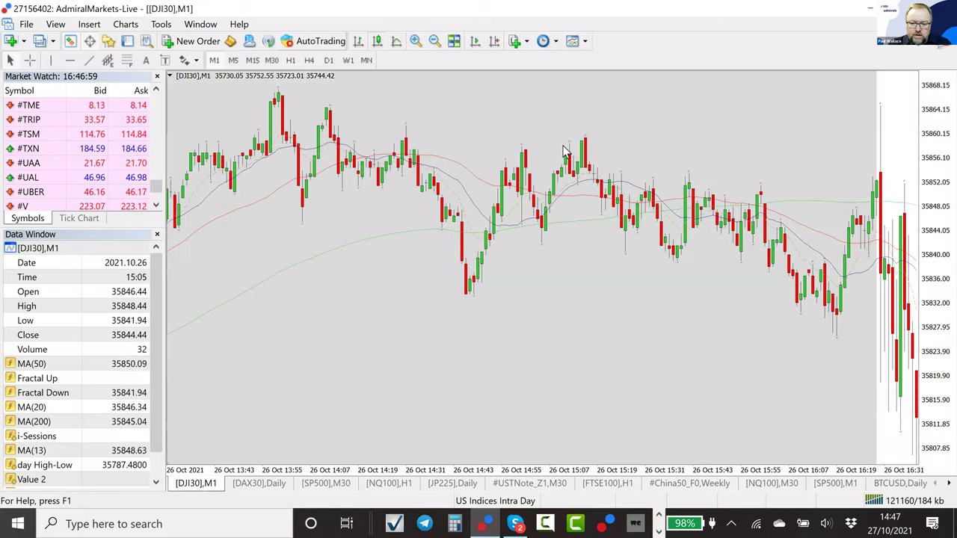
scroll(564, 149, "up", 3)
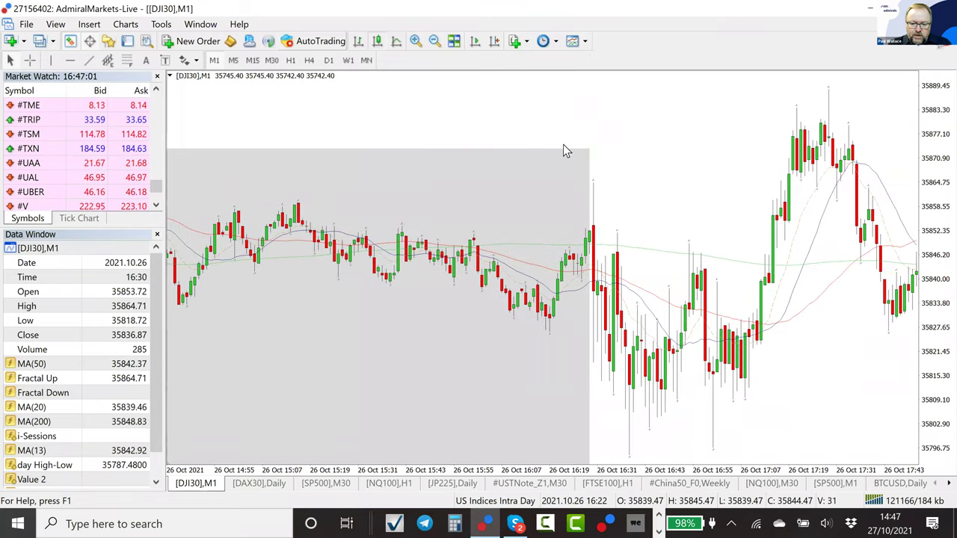
scroll(482, 273, "up", 2)
scroll(482, 273, "up", 1)
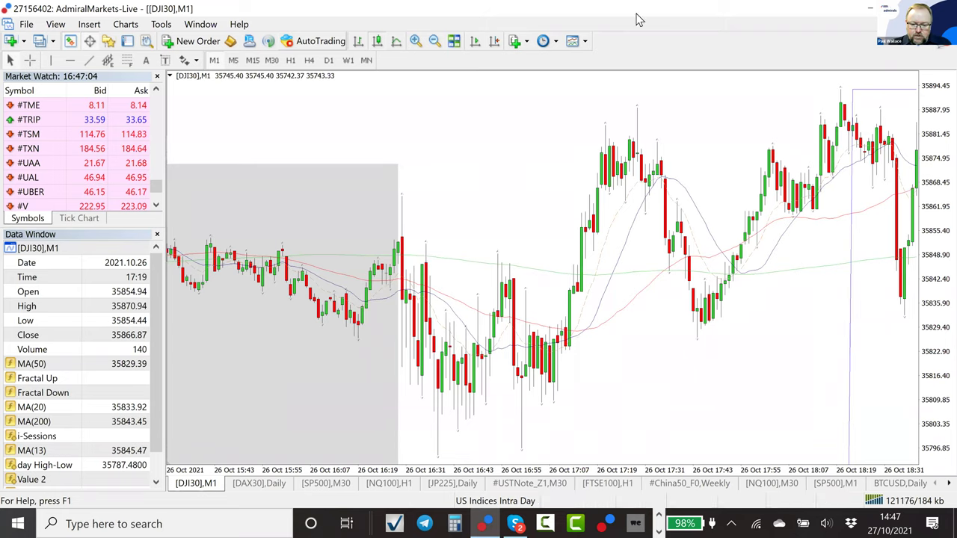
mouse_move(386, 208)
left_mouse_down()
mouse_move(534, 216)
mouse_move(595, 347)
mouse_move(541, 432)
left_mouse_up()
left_click_drag(391, 200, 441, 412)
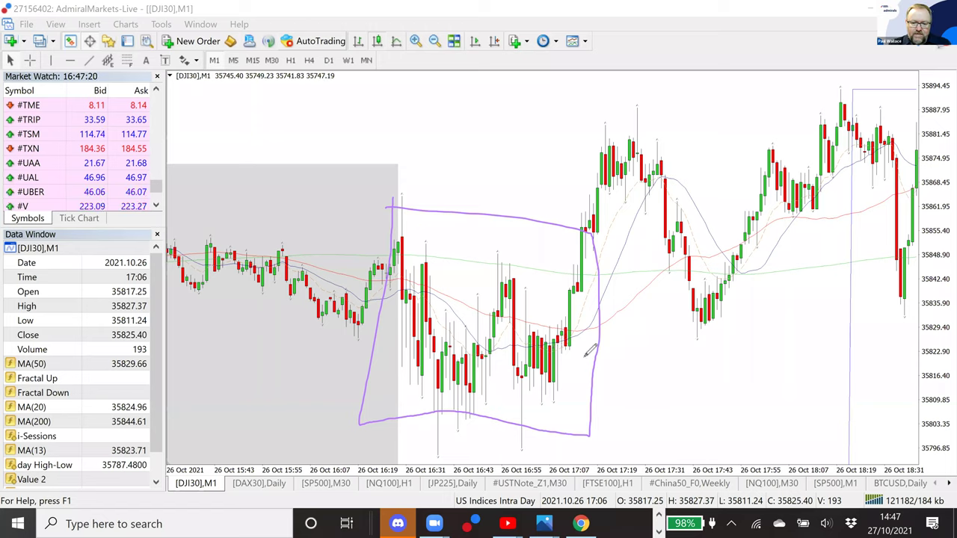
Mark the level above the boxed range, trace the three peaks and the drop around 17:20 on 26 Oct, and clear the annotations
left_click_drag(264, 164, 430, 178)
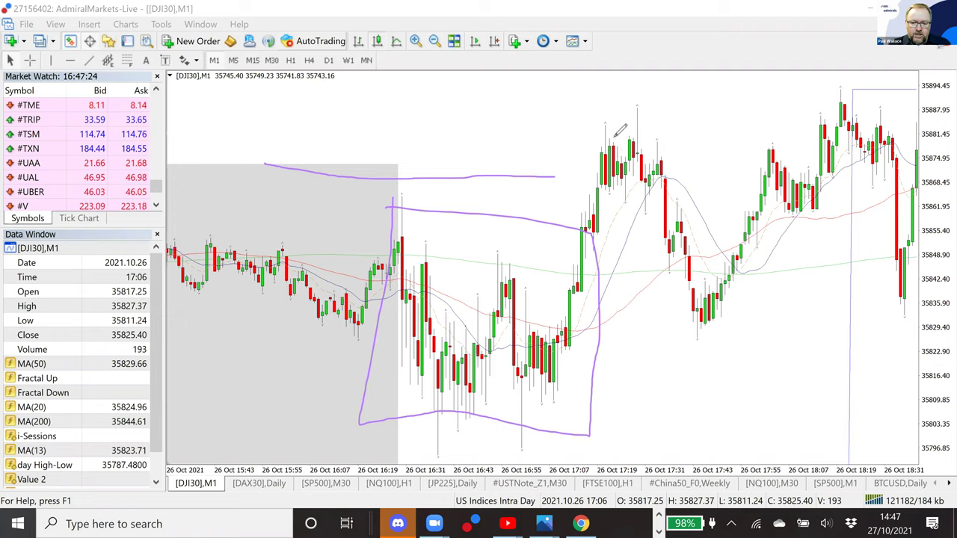
left_click_drag(606, 196, 617, 146)
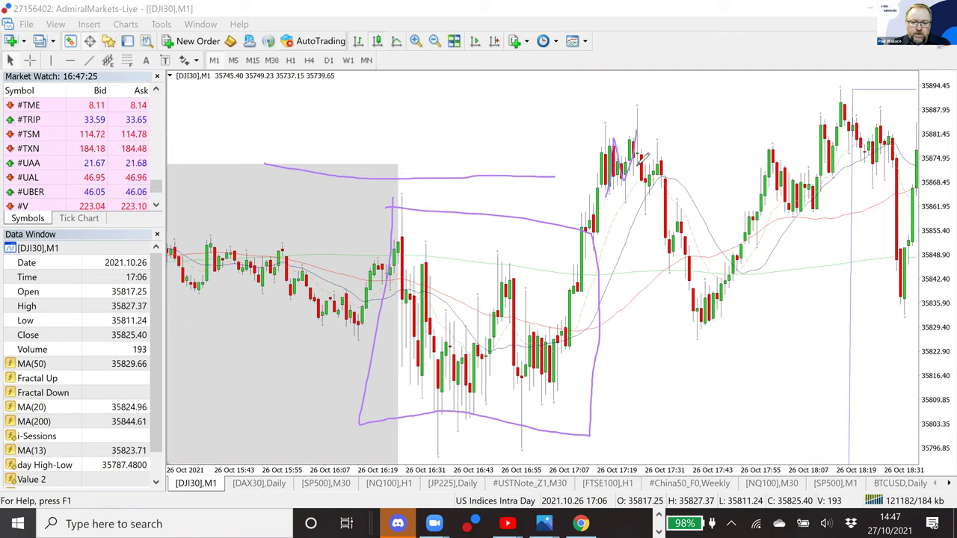
left_click_drag(672, 132, 639, 132)
mouse_move(649, 166)
left_mouse_down()
mouse_move(690, 297)
mouse_move(707, 307)
left_mouse_up()
left_click_drag(655, 137, 666, 139)
mouse_move(606, 118)
left_mouse_down()
mouse_move(599, 124)
mouse_move(640, 96)
left_mouse_up()
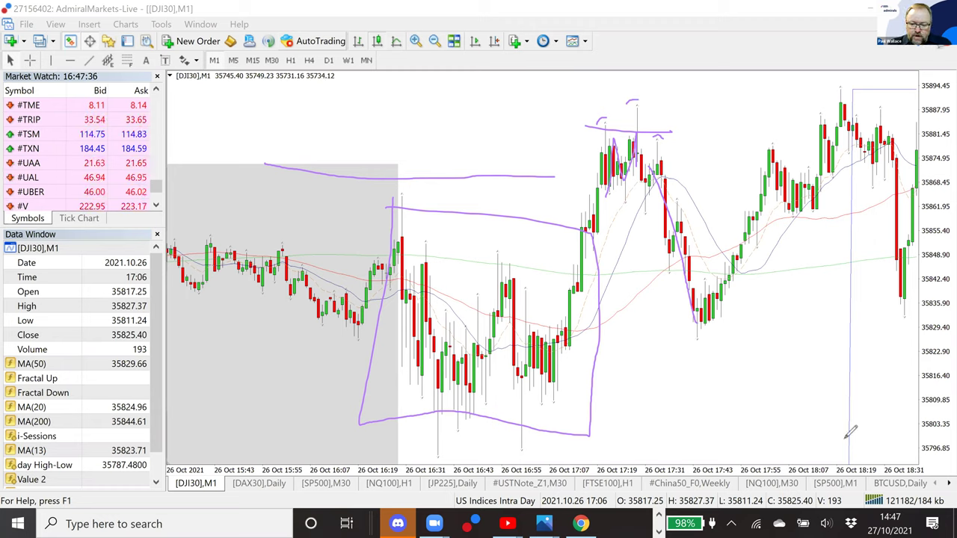
key("Escape")
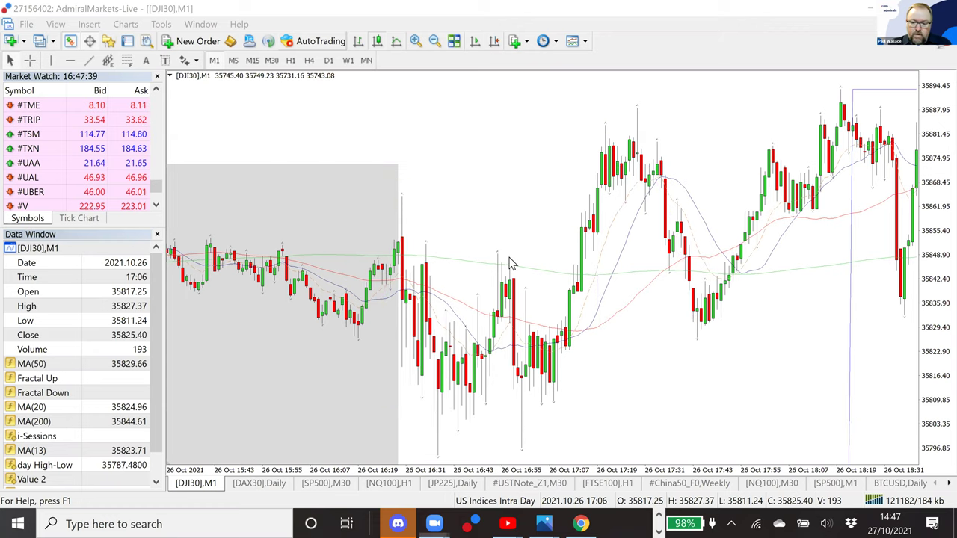
Draw a horizontal line across the 26 Oct highs from about 17:15 to 18:35 and trace the sell-off that follows
scroll(552, 260, "down", 5)
scroll(552, 261, "down", 2)
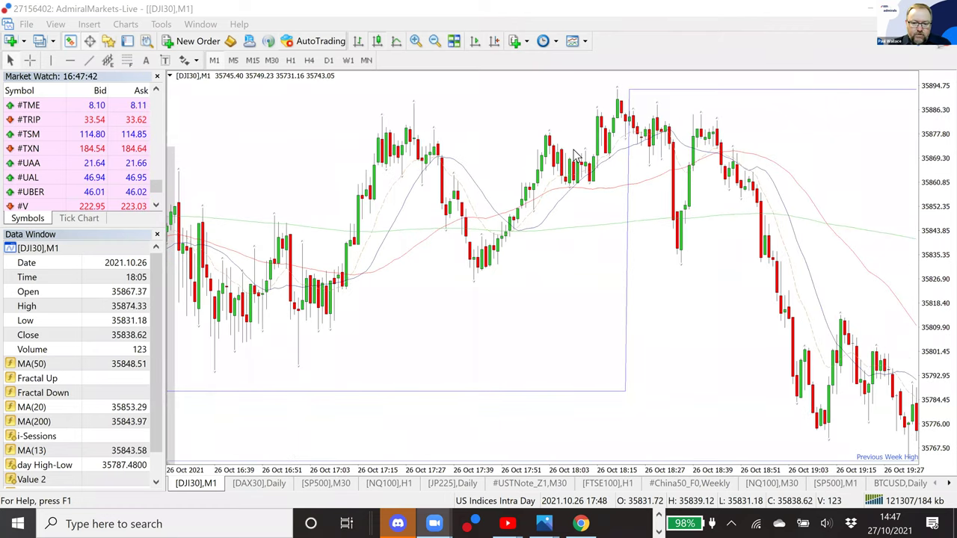
scroll(508, 260, "down", 4)
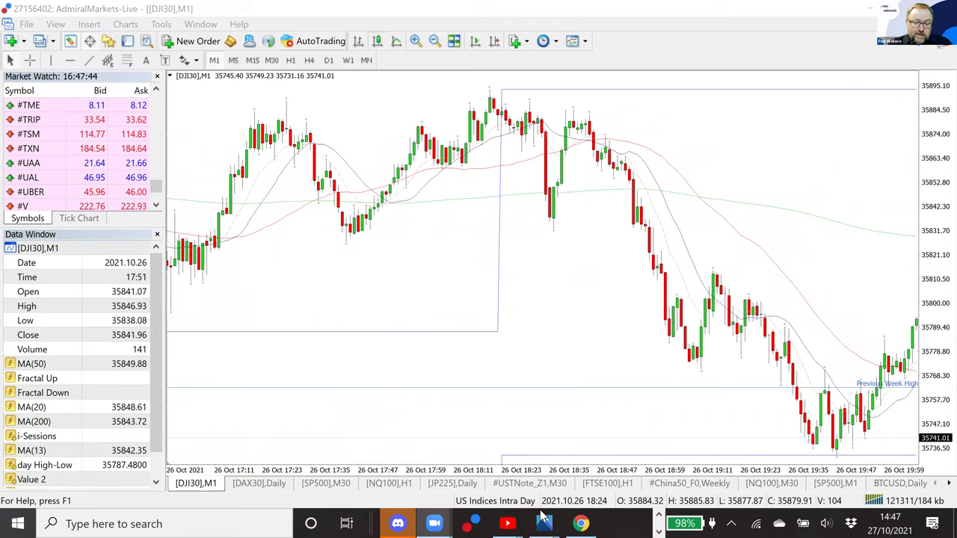
left_click_drag(239, 109, 576, 108)
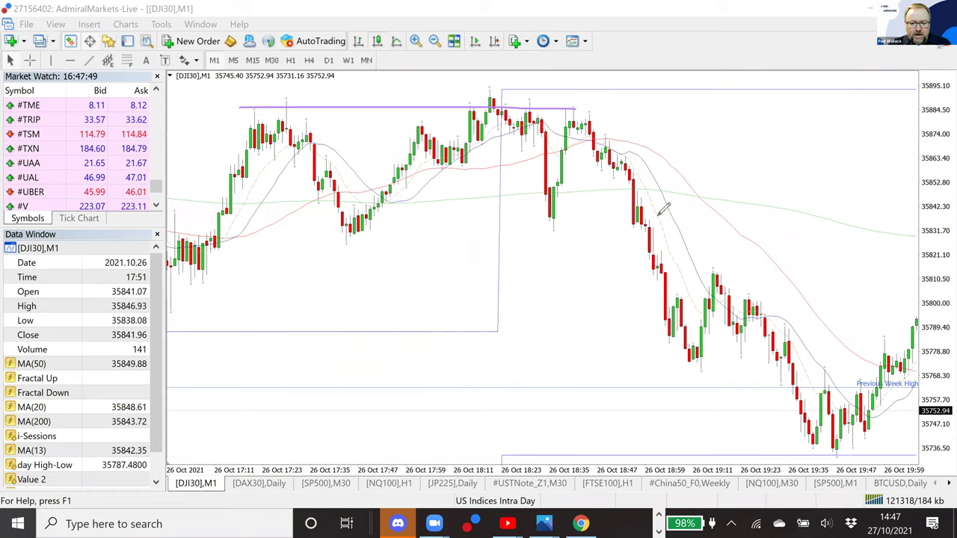
left_click_drag(577, 124, 701, 366)
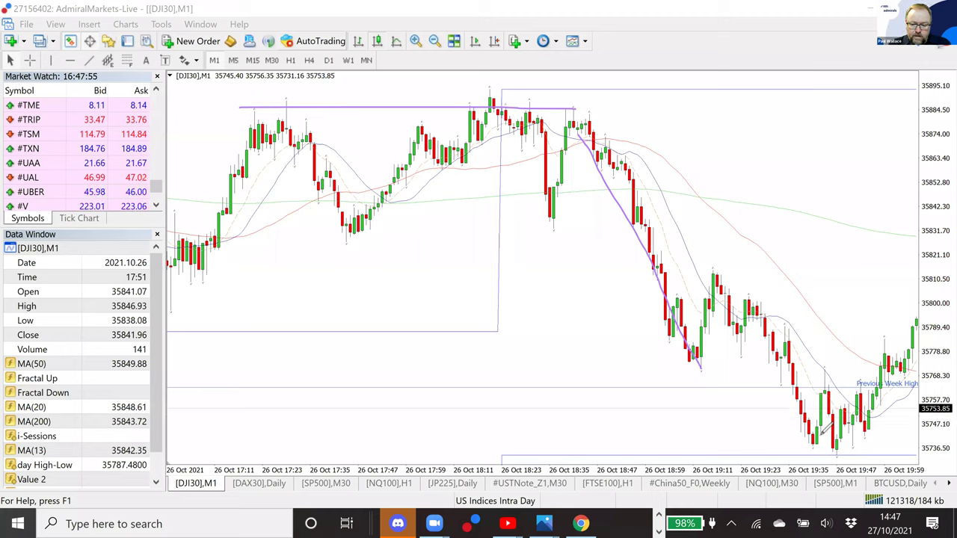
Trace the triple bottom around 19:40 on 26 Oct, its sloping neckline and the rise after it with freehand strokes
scroll(546, 285, "down", 5)
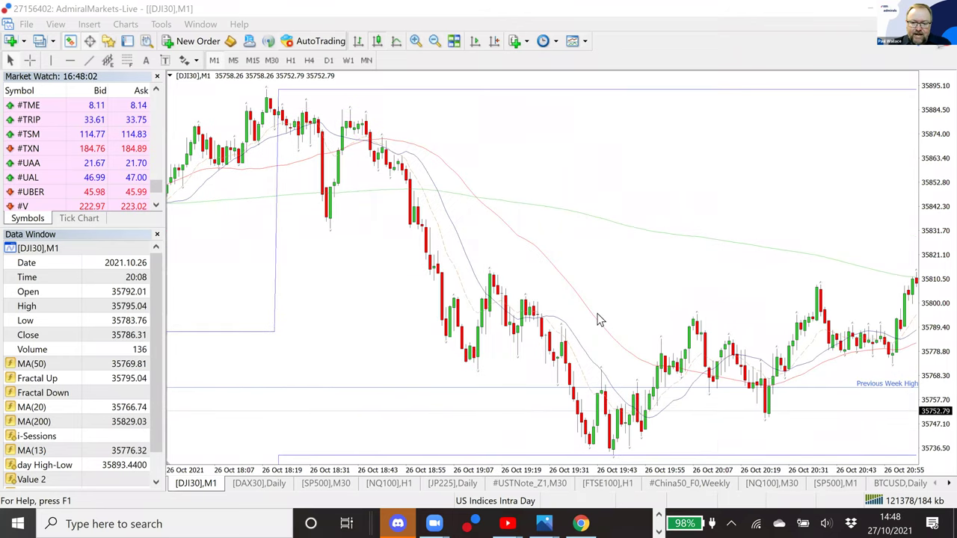
mouse_move(573, 386)
left_mouse_down()
mouse_move(585, 423)
mouse_move(597, 408)
mouse_move(618, 445)
mouse_move(642, 427)
mouse_move(648, 403)
mouse_move(643, 415)
left_mouse_up()
mouse_move(589, 361)
left_mouse_down()
mouse_move(686, 413)
mouse_move(882, 303)
left_mouse_up()
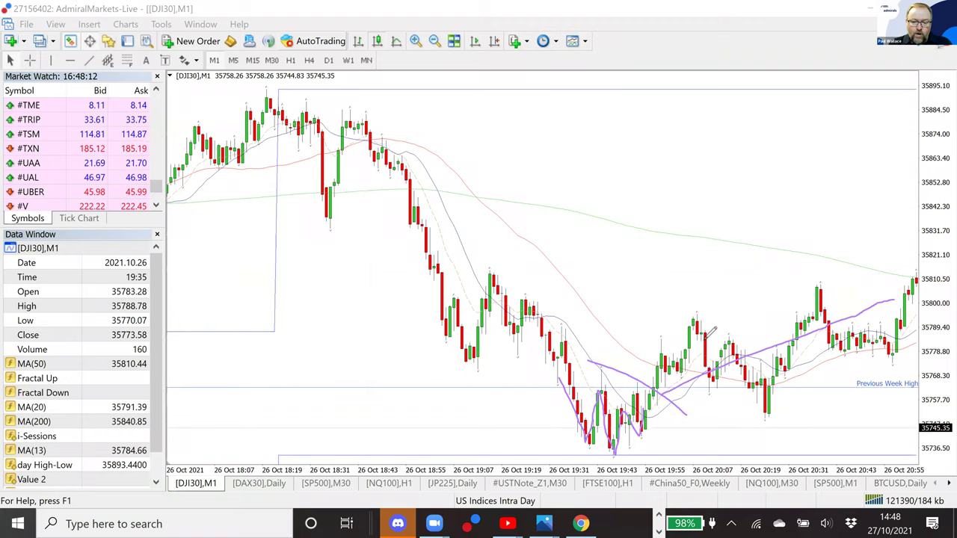